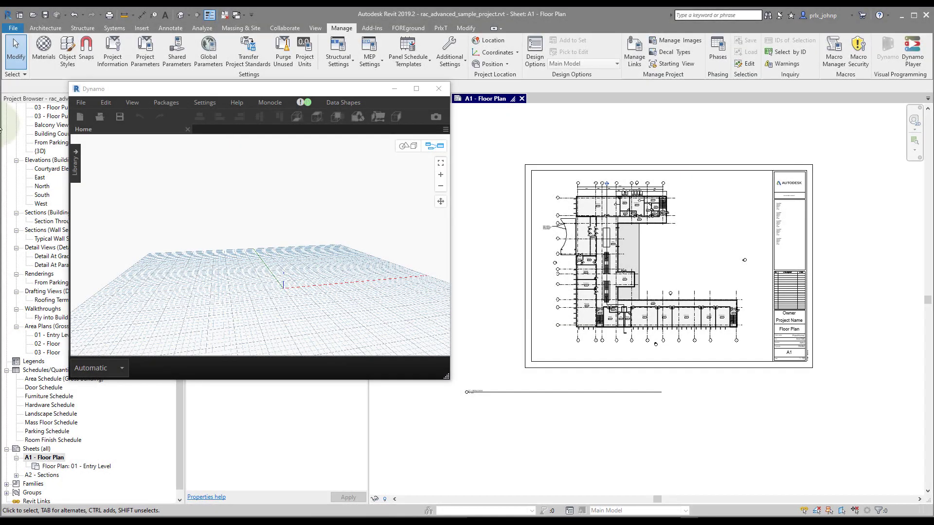
Examine the position of the detached view title relative to the floor plan viewport on sheet A1
{"action": "scroll", "coordinate": [491, 390], "scroll_direction": "up", "scroll_amount": 2}
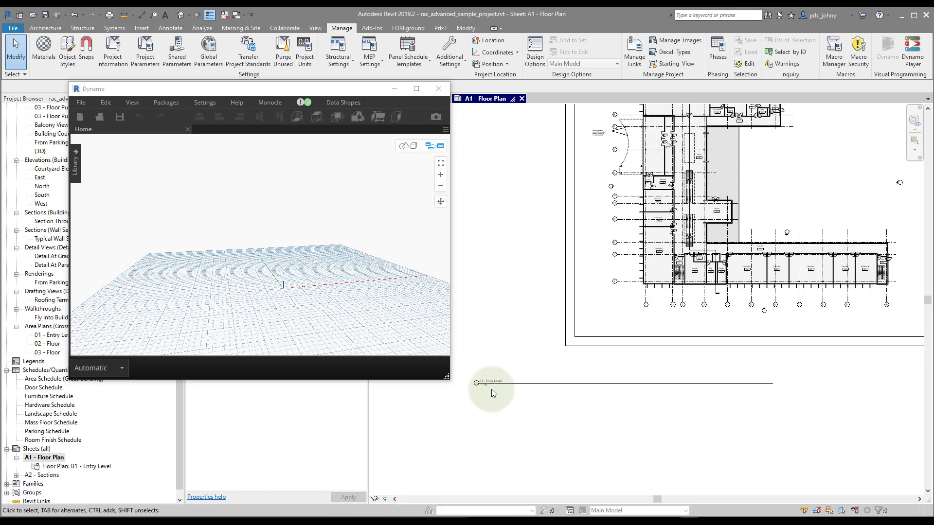
{"action": "scroll", "coordinate": [664, 290], "scroll_direction": "down", "scroll_amount": 1}
{"action": "scroll", "coordinate": [664, 291], "scroll_direction": "down", "scroll_amount": 1}
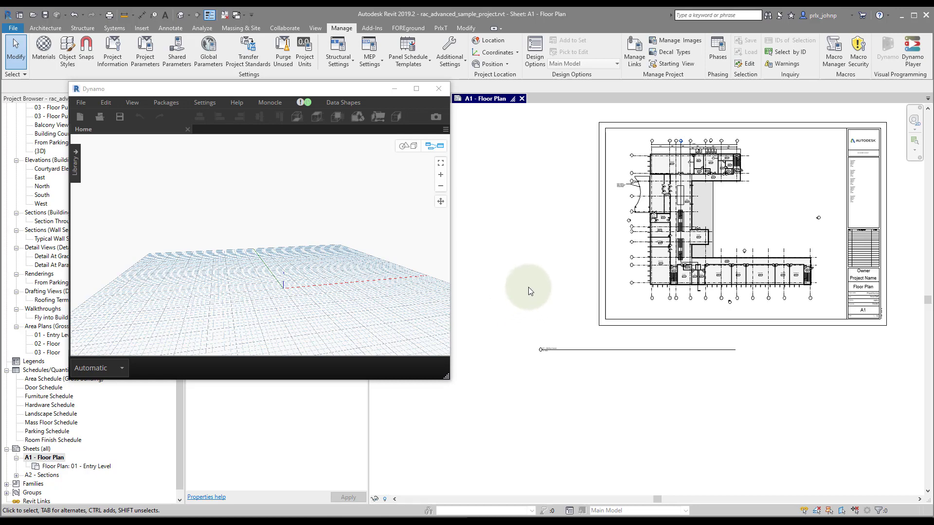
{"action": "middle_click_drag", "start_coordinate": [529, 287], "coordinate": [517, 298]}
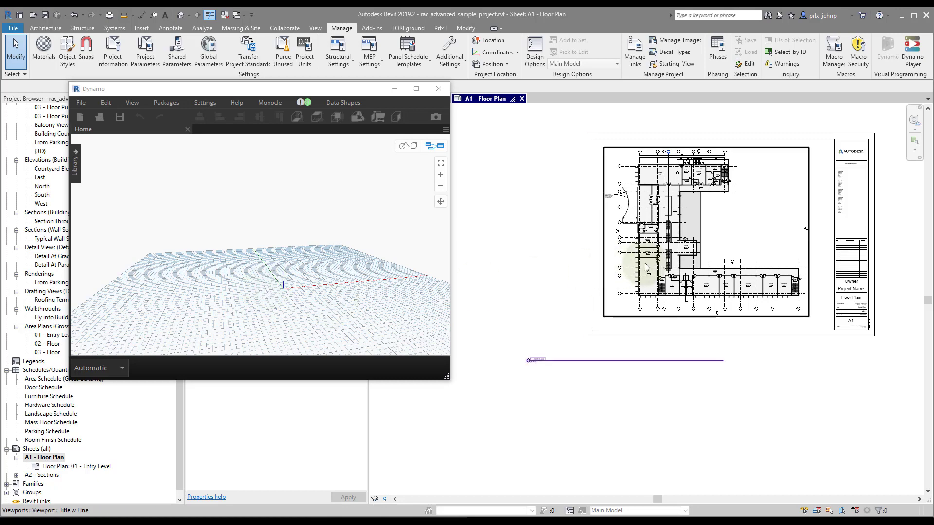
{"action": "double_click", "coordinate": [693, 245]}
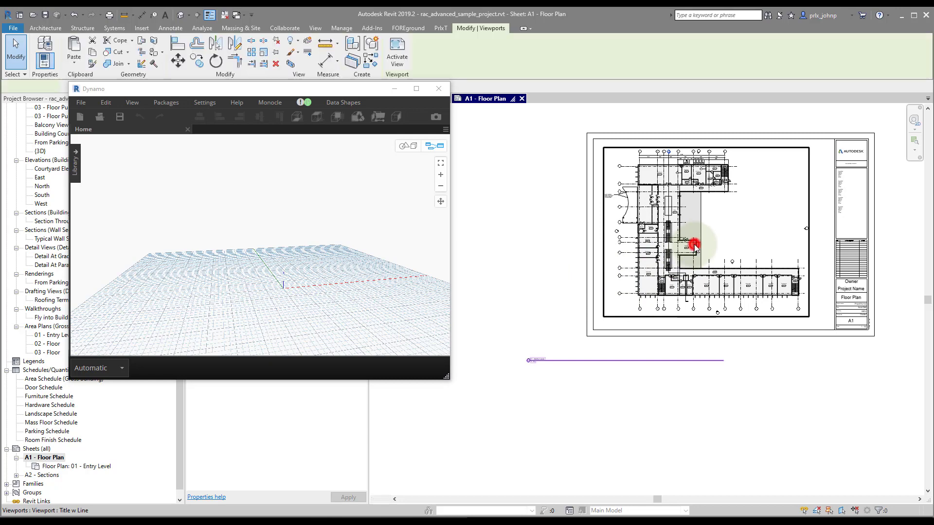
{"action": "double_click", "coordinate": [627, 394]}
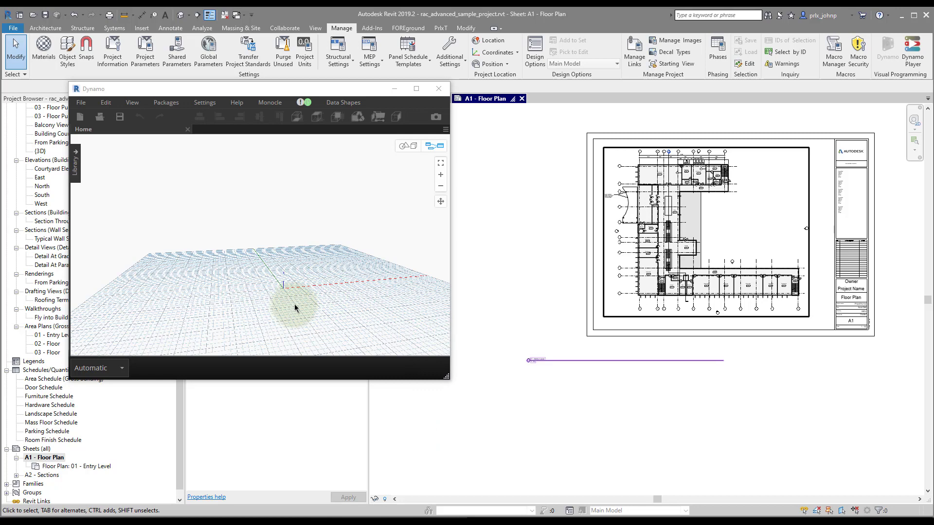
{"action": "left_click", "coordinate": [273, 277]}
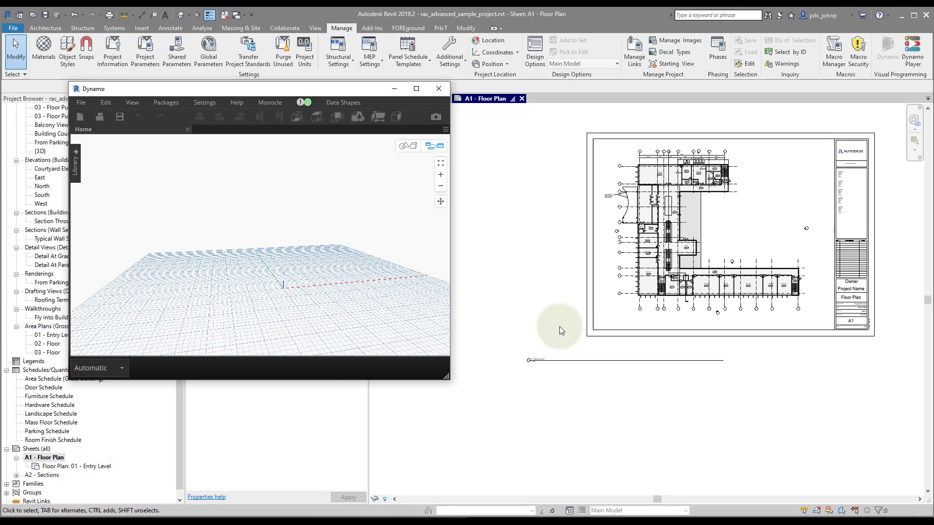
Minimize Dynamo and move the floor plan's view title slightly farther down and to the right below the sheet
{"action": "left_click", "coordinate": [399, 91]}
{"action": "middle_click_drag", "start_coordinate": [514, 264], "coordinate": [460, 263]}
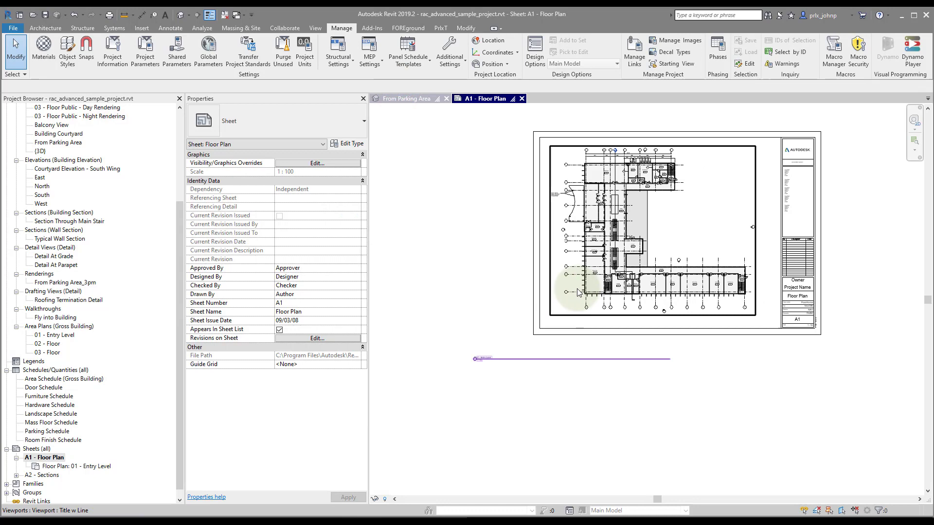
{"action": "scroll", "coordinate": [569, 290], "scroll_direction": "up", "scroll_amount": 1}
{"action": "scroll", "coordinate": [542, 288], "scroll_direction": "up", "scroll_amount": 1}
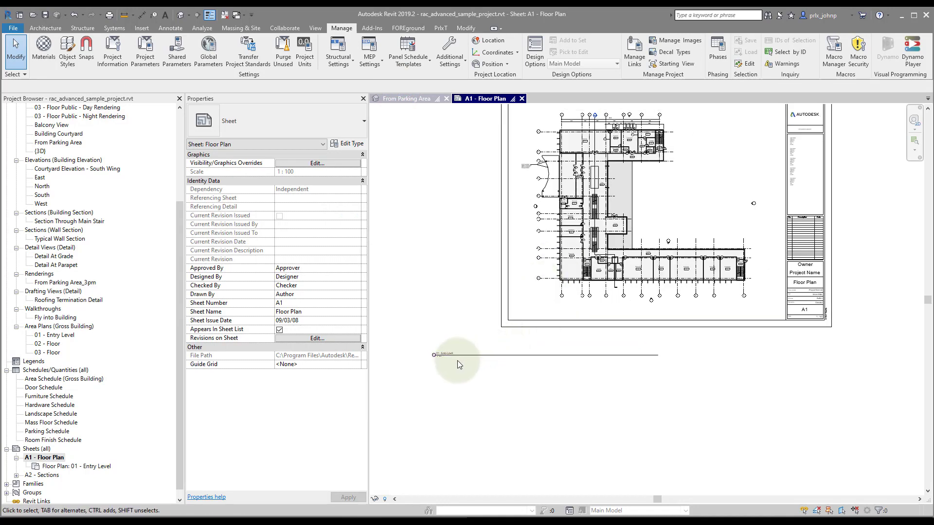
{"action": "left_click_drag", "start_coordinate": [462, 358], "coordinate": [484, 385]}
{"action": "left_click", "coordinate": [528, 418]}
{"action": "left_click", "coordinate": [500, 411]}
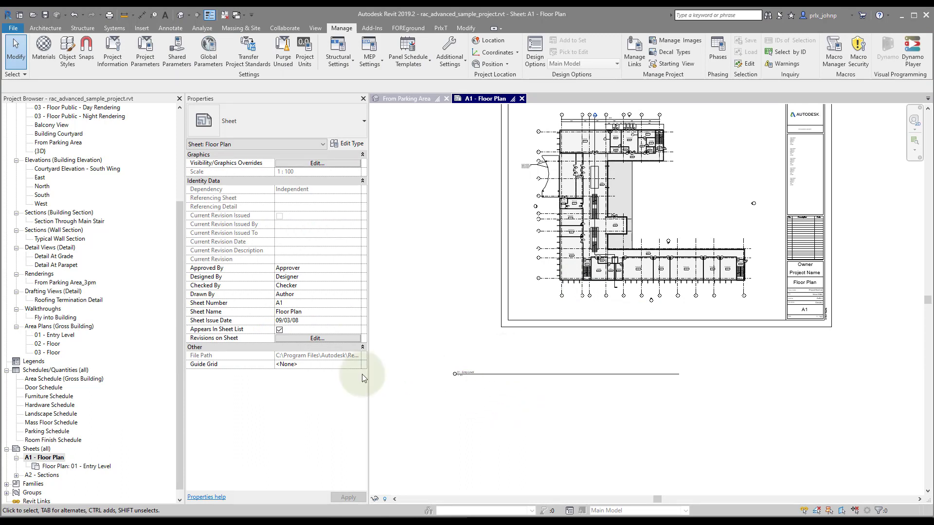
Remove the floor plan viewport from sheet A1 and place the 01 - Entry Level view on the sheet again
{"action": "left_click", "coordinate": [44, 456]}
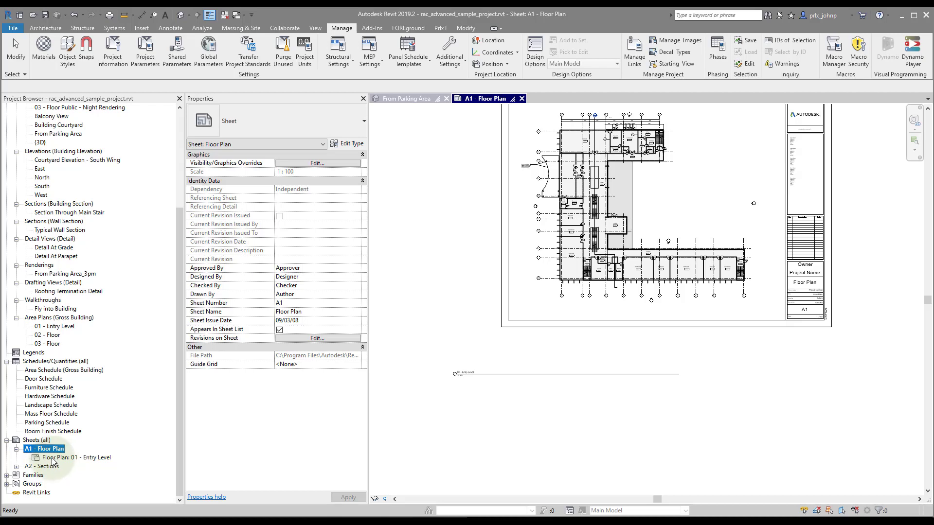
{"action": "left_click", "coordinate": [52, 459]}
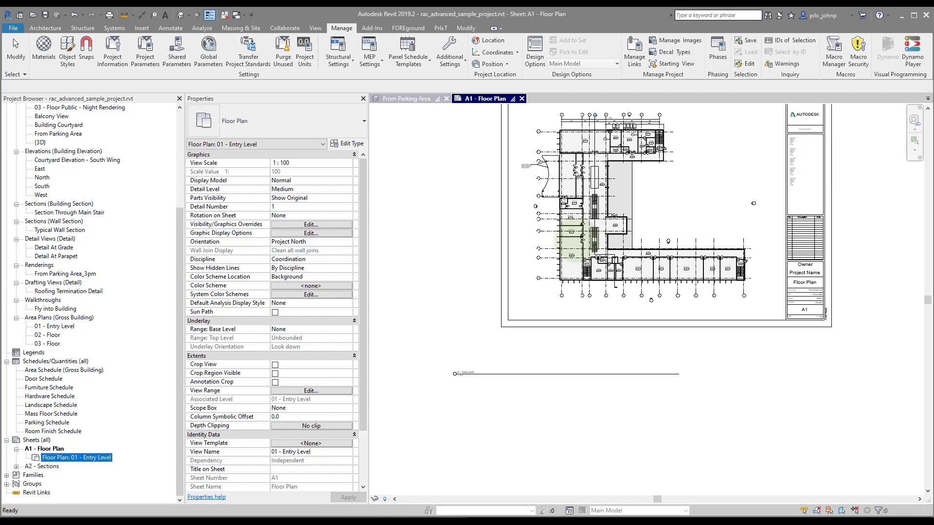
{"action": "left_click_drag", "start_coordinate": [577, 241], "coordinate": [573, 243]}
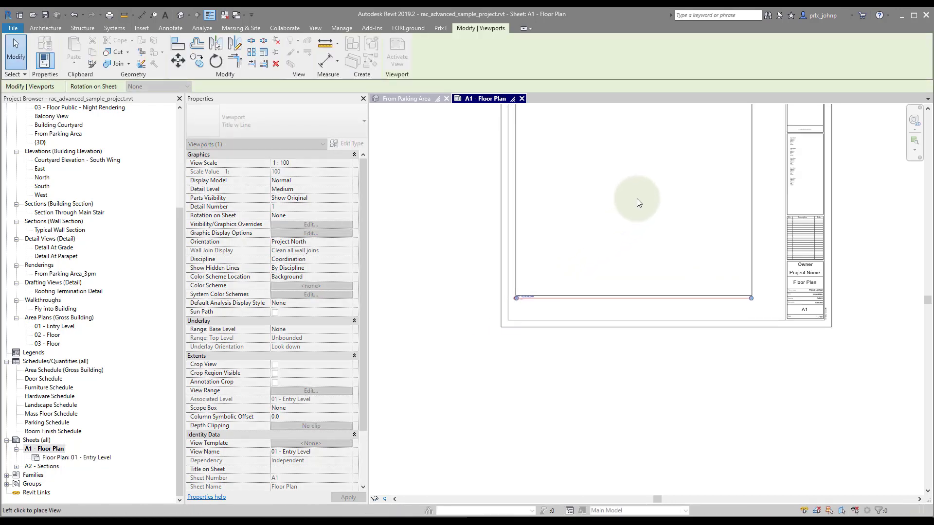
{"action": "middle_click_drag", "start_coordinate": [638, 199], "coordinate": [621, 243]}
{"action": "left_click", "coordinate": [623, 244]}
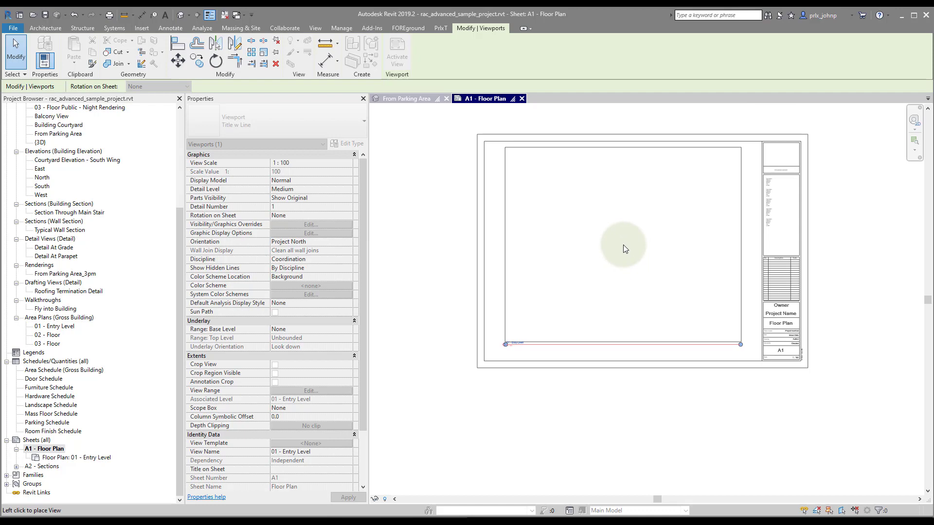
{"action": "left_click", "coordinate": [580, 409]}
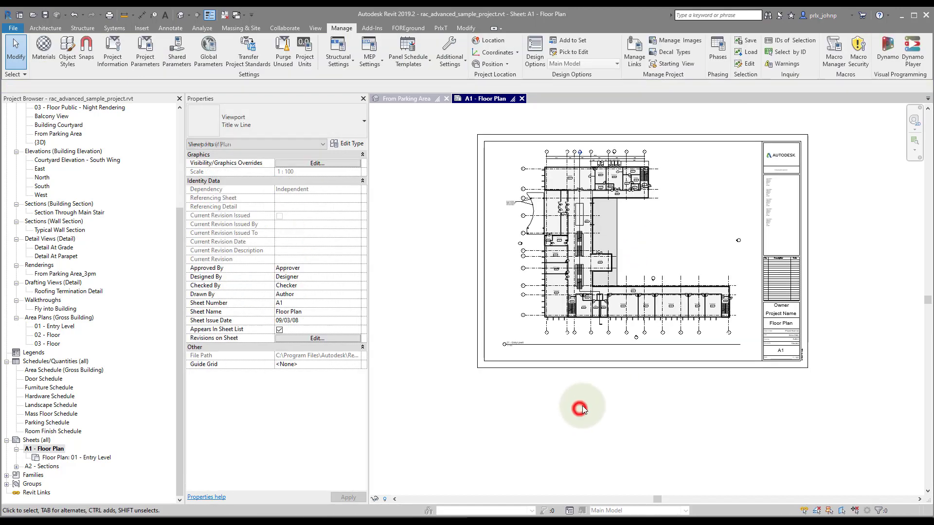
Check how the newly placed view title lines up with the lower corners of the viewport boundary
{"action": "scroll", "coordinate": [579, 409], "scroll_direction": "up", "scroll_amount": 2}
{"action": "left_click", "coordinate": [540, 300]}
{"action": "scroll", "coordinate": [483, 325], "scroll_direction": "up", "scroll_amount": 1}
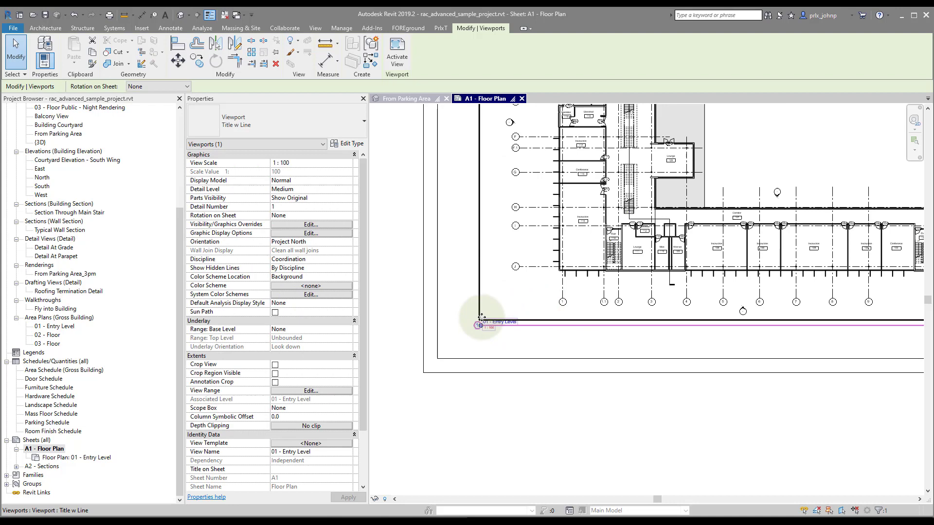
{"action": "scroll", "coordinate": [483, 325], "scroll_direction": "down", "scroll_amount": 2}
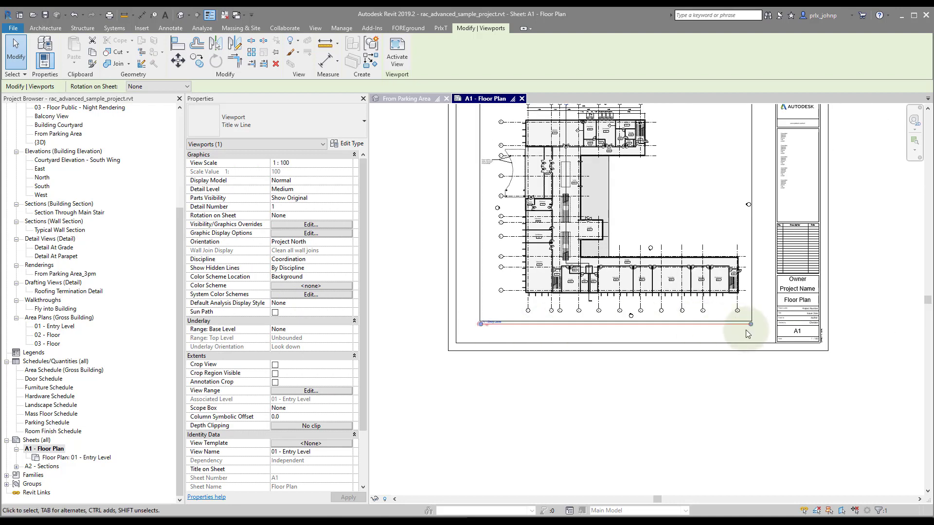
{"action": "middle_click_drag", "start_coordinate": [708, 356], "coordinate": [657, 389]}
{"action": "left_click", "coordinate": [632, 417]}
{"action": "middle_click_drag", "start_coordinate": [495, 341], "coordinate": [503, 342]}
{"action": "middle_click_drag", "start_coordinate": [495, 380], "coordinate": [478, 343]}
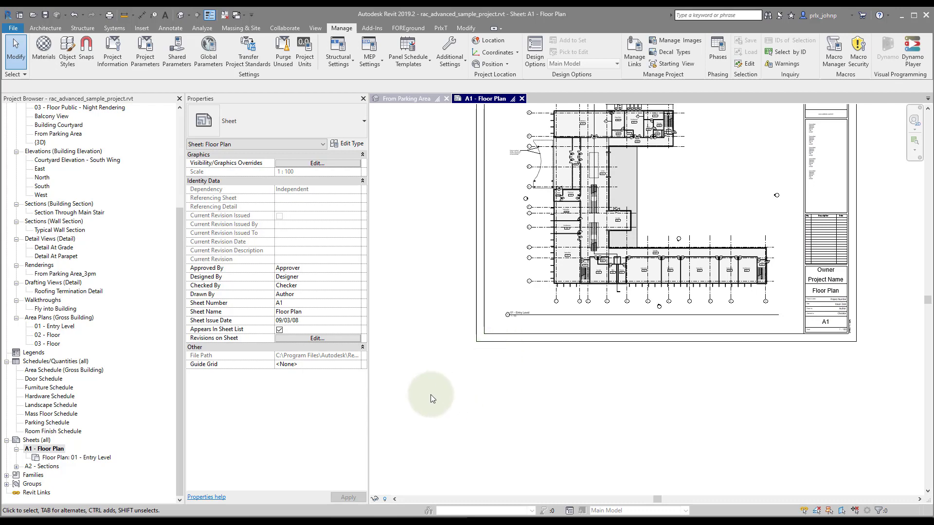
Move the view title off the sheet to below its lower edge and shorten its line to less than half its length
{"action": "left_click", "coordinate": [563, 316]}
{"action": "left_click_drag", "start_coordinate": [572, 315], "coordinate": [466, 398]}
{"action": "left_click", "coordinate": [508, 446]}
{"action": "left_click", "coordinate": [665, 396]}
{"action": "left_click", "coordinate": [665, 322]}
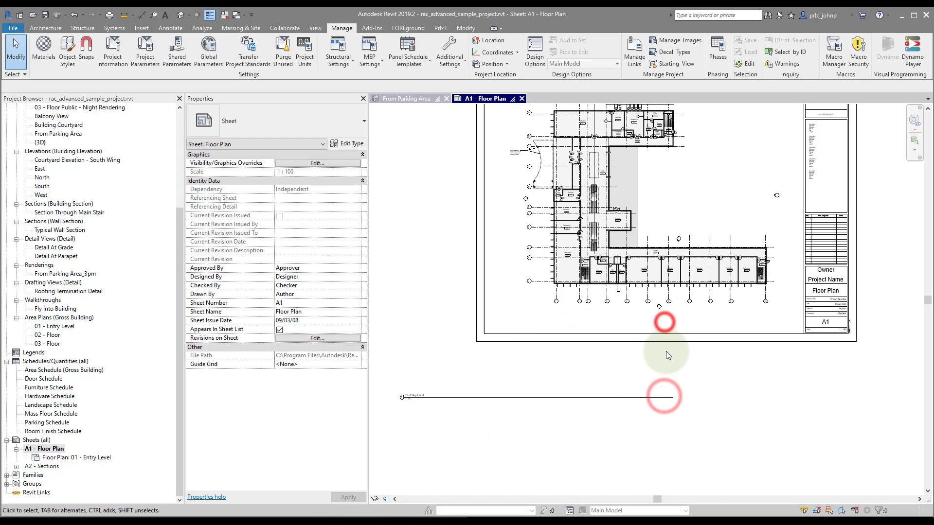
{"action": "left_click", "coordinate": [665, 293]}
{"action": "left_click_drag", "start_coordinate": [673, 398], "coordinate": [513, 398]}
{"action": "left_click", "coordinate": [465, 433]}
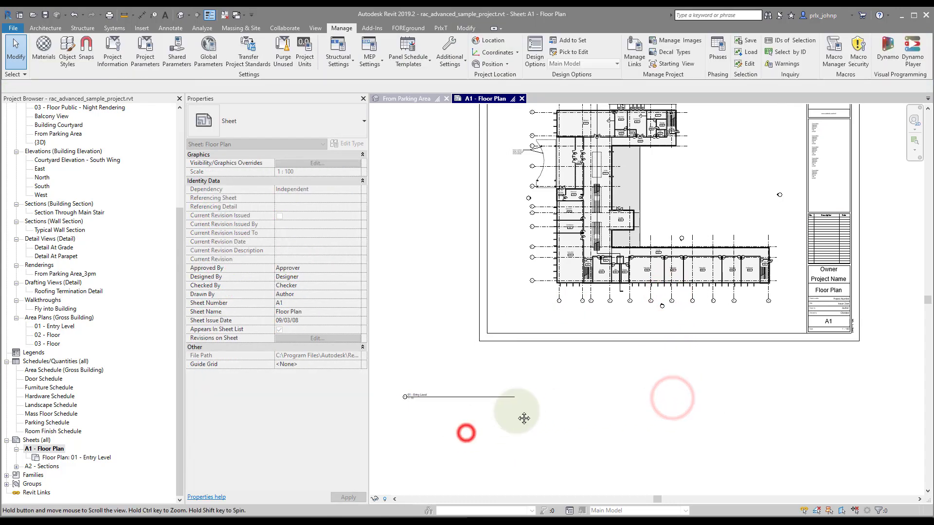
{"action": "middle_click_drag", "start_coordinate": [474, 423], "coordinate": [527, 395]}
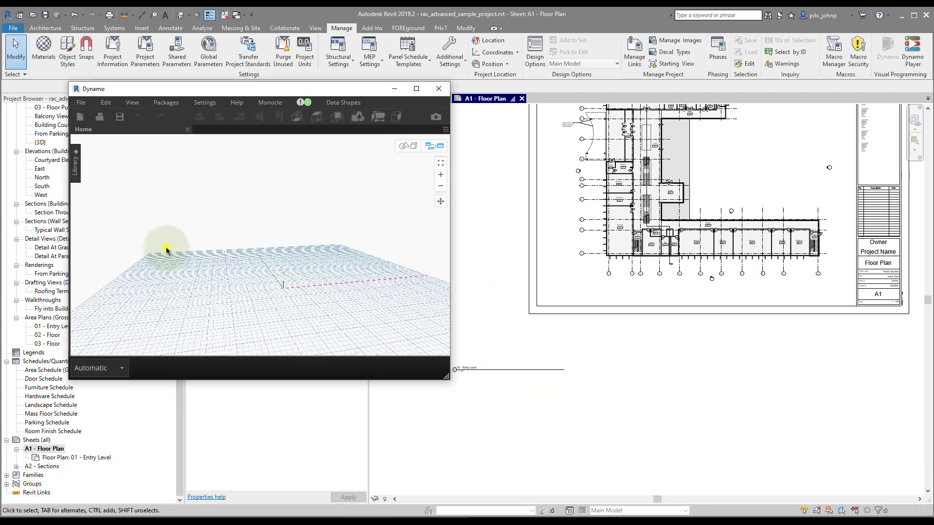
In Dynamo, add a Select Model Element node, assign the floor plan viewport on sheet A1, and move the node to free space
{"action": "right_click", "coordinate": [166, 251]}
{"action": "type", "text": "selec"}
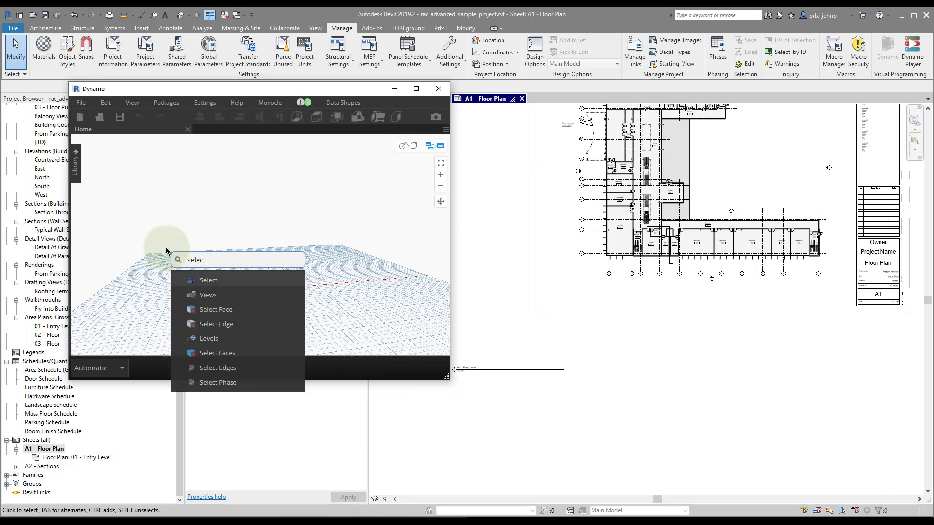
{"action": "type", "text": "t model"}
{"action": "left_click", "coordinate": [237, 296]}
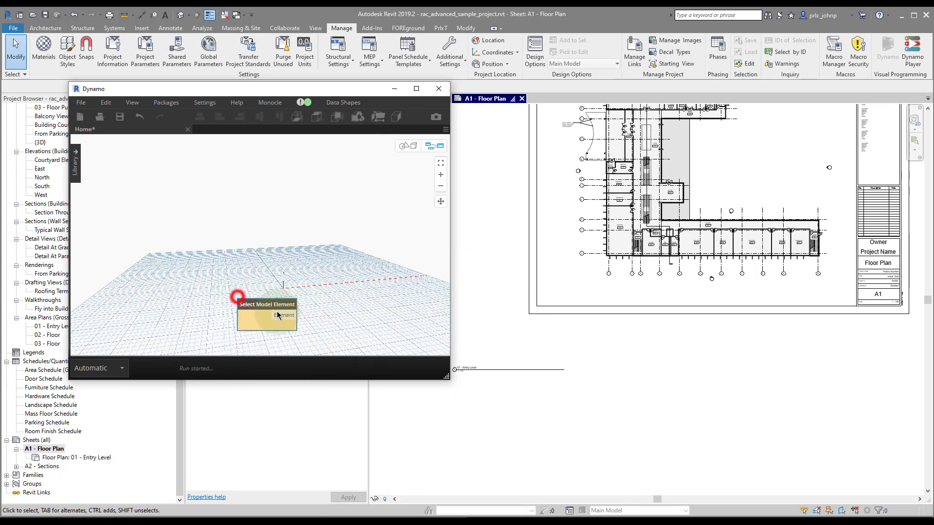
{"action": "left_click", "coordinate": [259, 315]}
{"action": "left_click", "coordinate": [671, 192]}
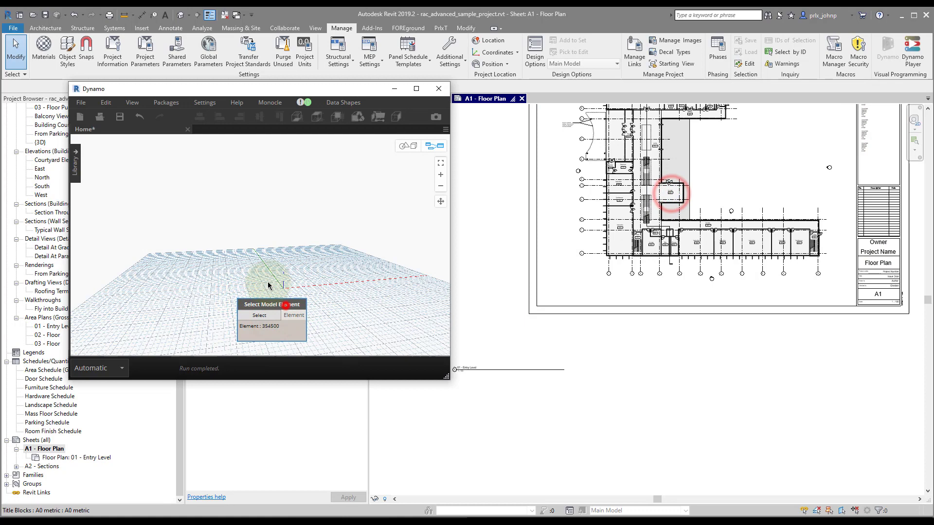
{"action": "left_click_drag", "start_coordinate": [286, 305], "coordinate": [218, 219]}
Add a Viewport.AlignViewTitle node beside the selection node and connect the Element output to its viewport input
{"action": "right_click", "coordinate": [270, 247]}
{"action": "type", "text": "alignview"}
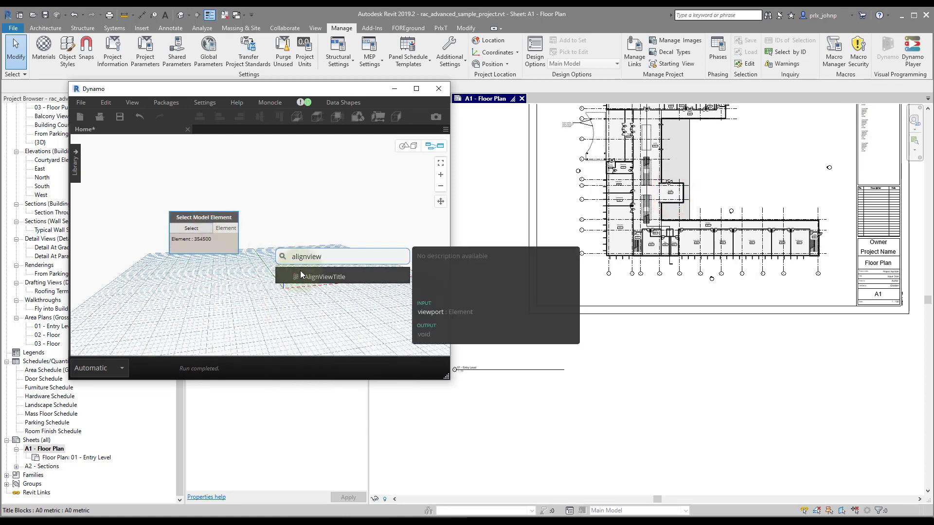
{"action": "left_click", "coordinate": [309, 271]}
{"action": "left_click_drag", "start_coordinate": [332, 281], "coordinate": [315, 235]}
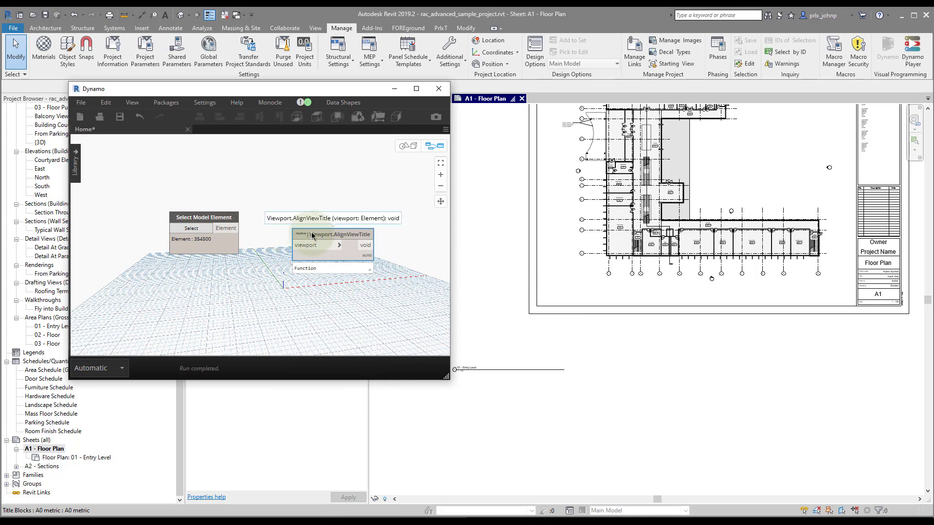
{"action": "left_click_drag", "start_coordinate": [312, 235], "coordinate": [297, 235]}
{"action": "left_click", "coordinate": [248, 250]}
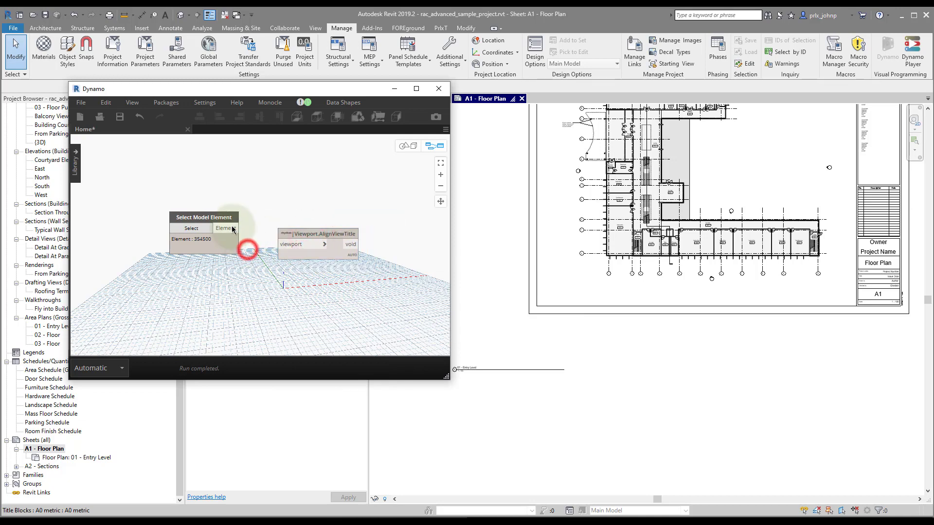
{"action": "left_click", "coordinate": [232, 229]}
{"action": "left_click", "coordinate": [283, 244]}
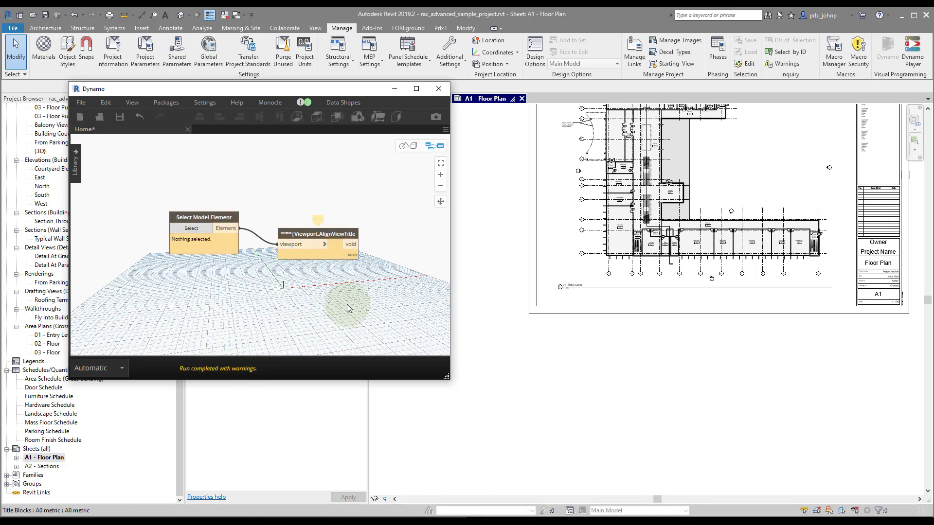
Inspect the view title's start point and line end against the viewport boundary on sheet A1
{"action": "left_click", "coordinate": [601, 341]}
{"action": "scroll", "coordinate": [641, 270], "scroll_direction": "down", "scroll_amount": 2}
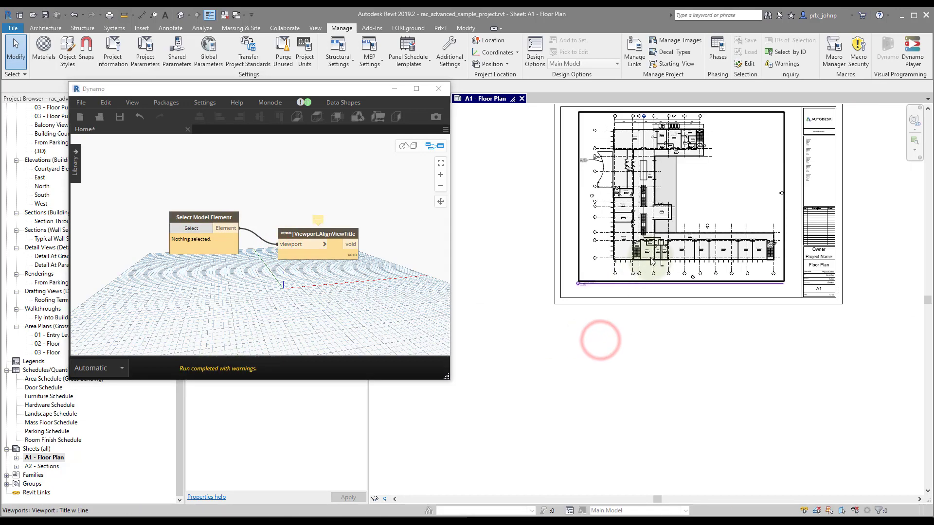
{"action": "scroll", "coordinate": [703, 275], "scroll_direction": "up", "scroll_amount": 1}
{"action": "left_click", "coordinate": [673, 257]}
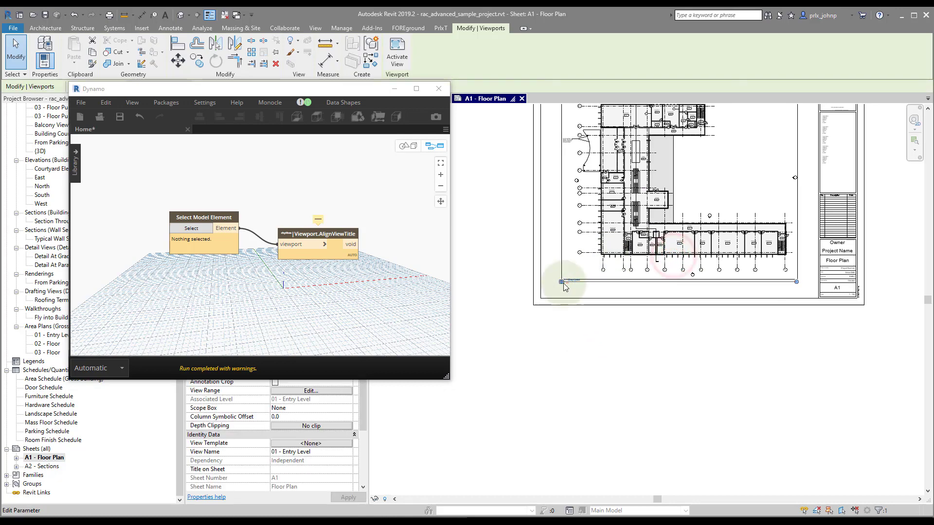
{"action": "left_click", "coordinate": [680, 329]}
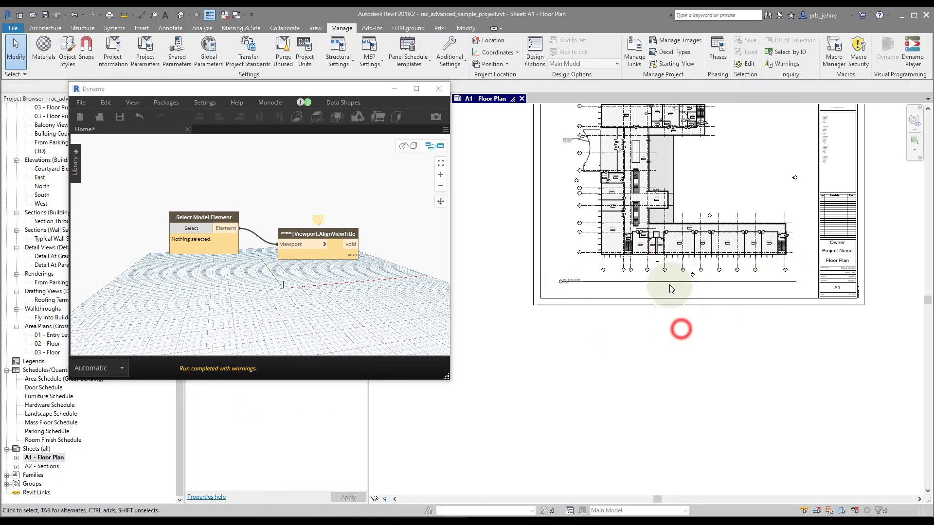
{"action": "left_click", "coordinate": [659, 201]}
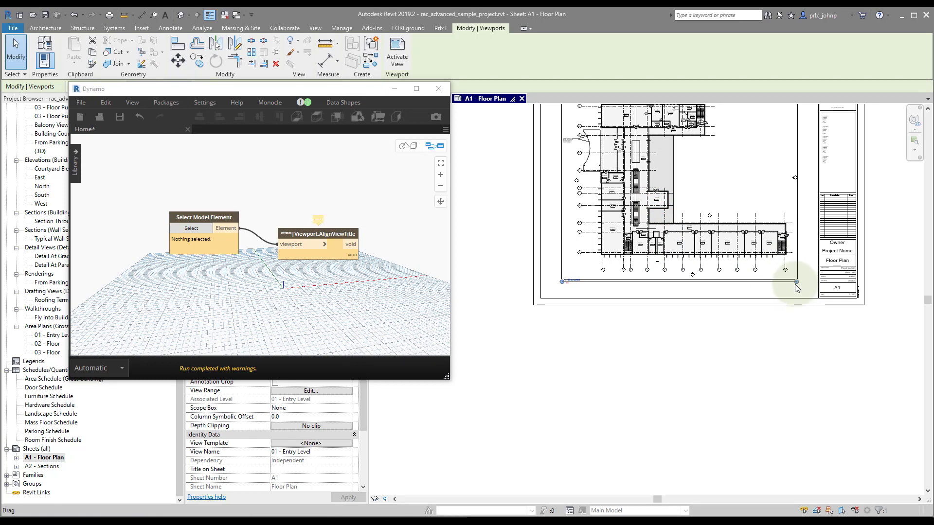
{"action": "left_click", "coordinate": [714, 365]}
{"action": "scroll", "coordinate": [714, 365], "scroll_direction": "down", "scroll_amount": 2}
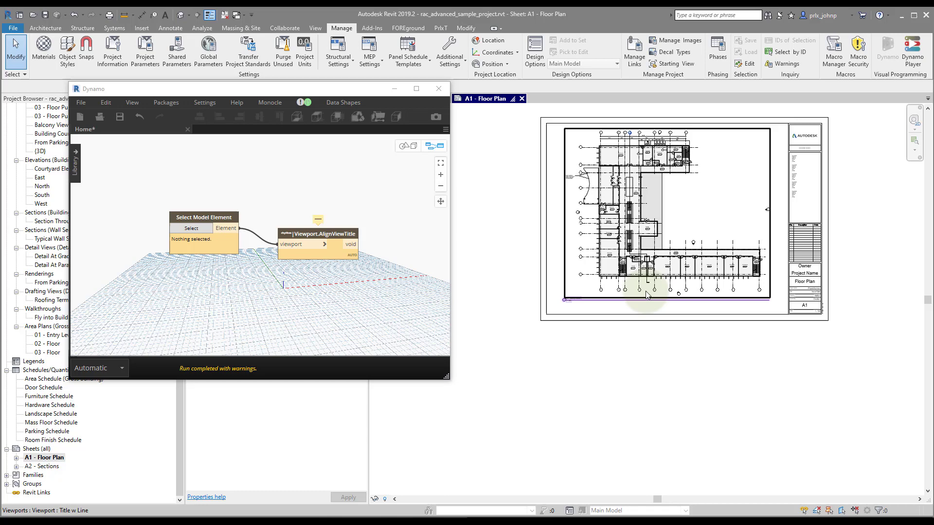
{"action": "left_click", "coordinate": [634, 282]}
{"action": "scroll", "coordinate": [672, 286], "scroll_direction": "up", "scroll_amount": 1}
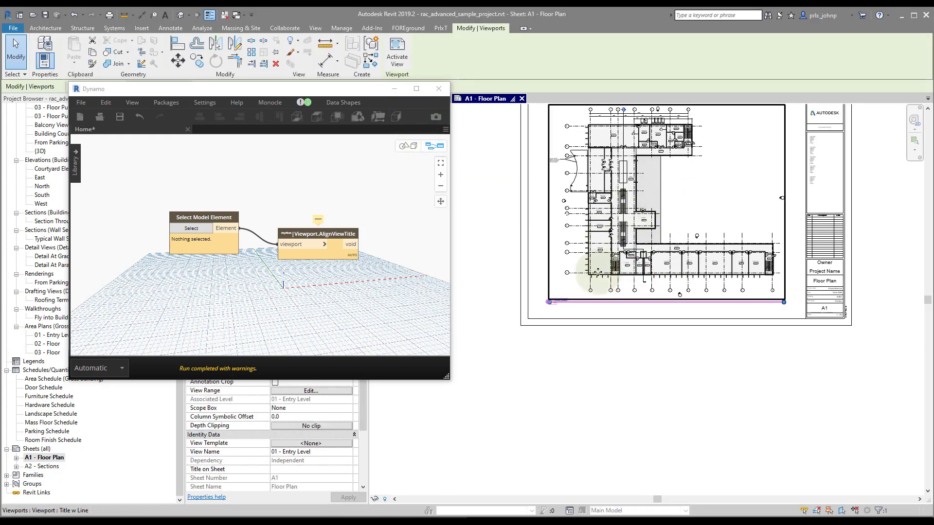
{"action": "left_click", "coordinate": [549, 302]}
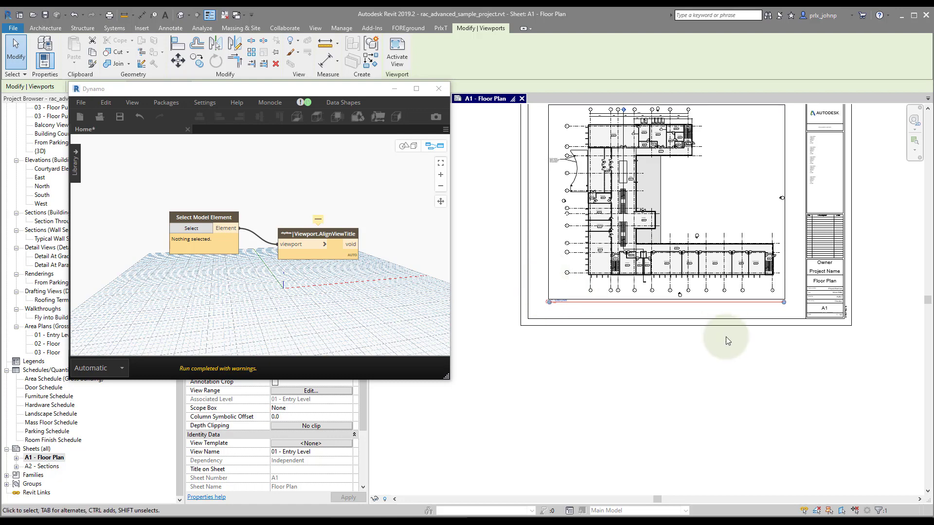
Move the Viewport.AlignViewTitle node slightly up, closer in line with the Select Model Element node
{"action": "left_click", "coordinate": [313, 239]}
{"action": "left_click_drag", "start_coordinate": [313, 234], "coordinate": [312, 226]}
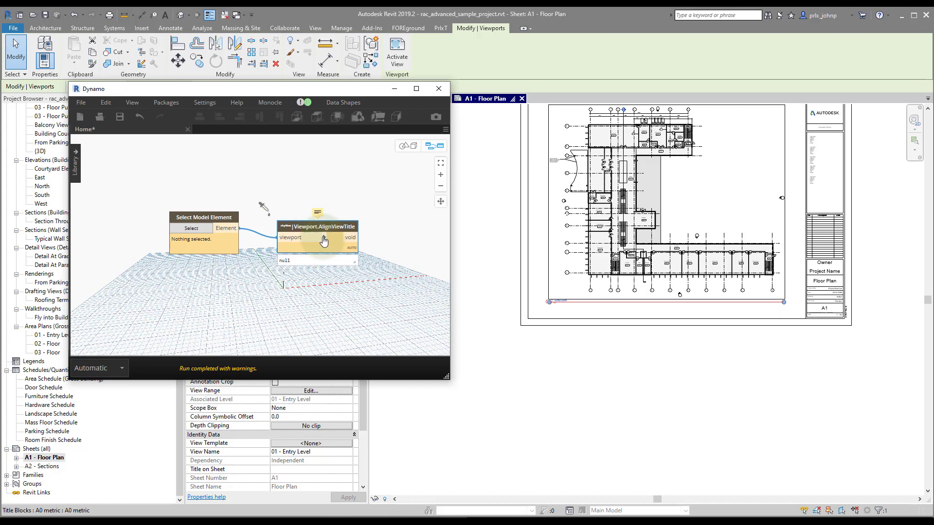
Clear the viewport selection and examine the view title line beneath the floor plan on sheet A1
{"action": "left_click", "coordinate": [318, 212]}
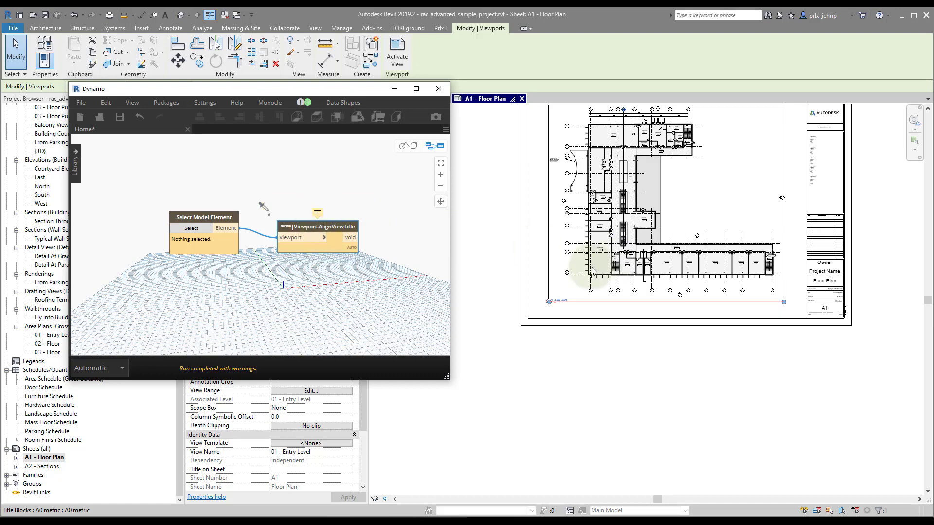
{"action": "left_click", "coordinate": [531, 270]}
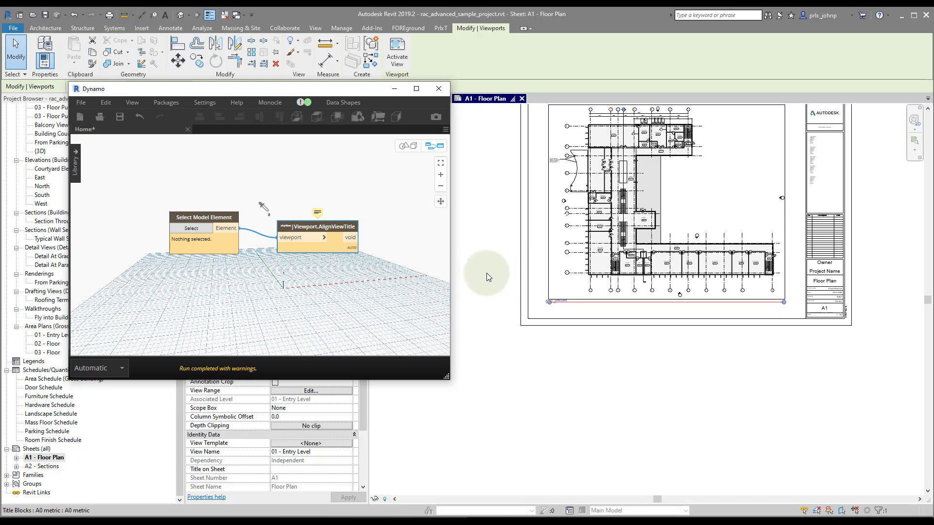
{"action": "left_click", "coordinate": [500, 294]}
{"action": "scroll", "coordinate": [499, 293], "scroll_direction": "up", "scroll_amount": 1}
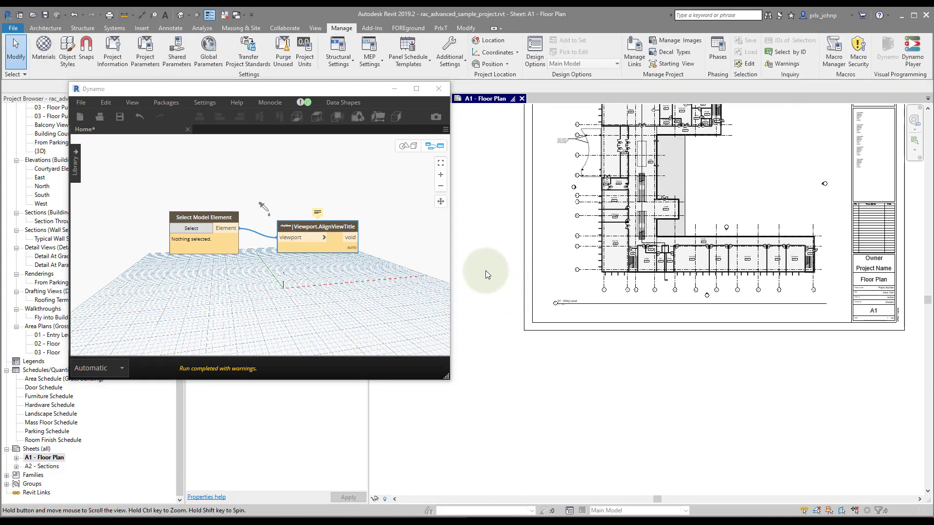
{"action": "middle_click_drag", "start_coordinate": [485, 270], "coordinate": [480, 261]}
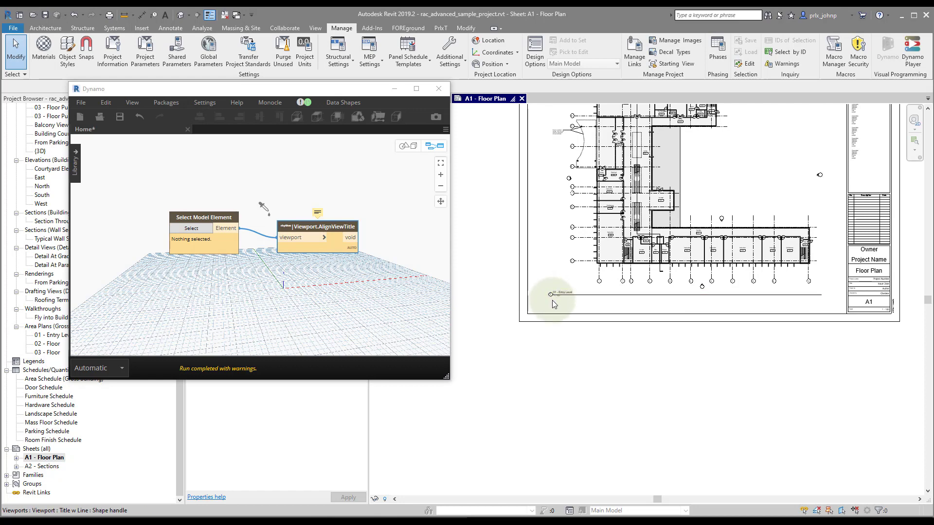
{"action": "scroll", "coordinate": [552, 299], "scroll_direction": "up", "scroll_amount": 1}
{"action": "scroll", "coordinate": [553, 299], "scroll_direction": "down", "scroll_amount": 1}
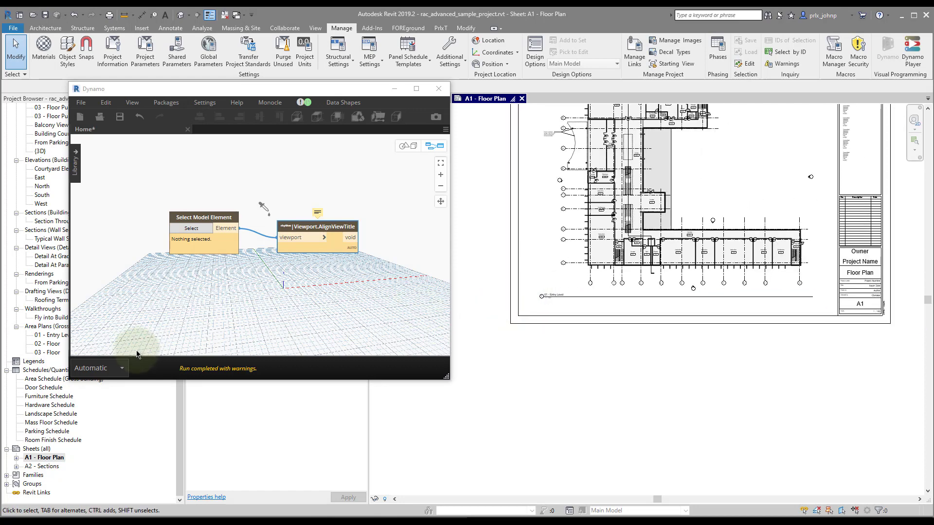
Disconnect the Element wire from the Viewport.AlignViewTitle node's viewport input and minimize Dynamo to return to the Revit sheet
{"action": "left_click", "coordinate": [292, 239]}
{"action": "left_click", "coordinate": [278, 288]}
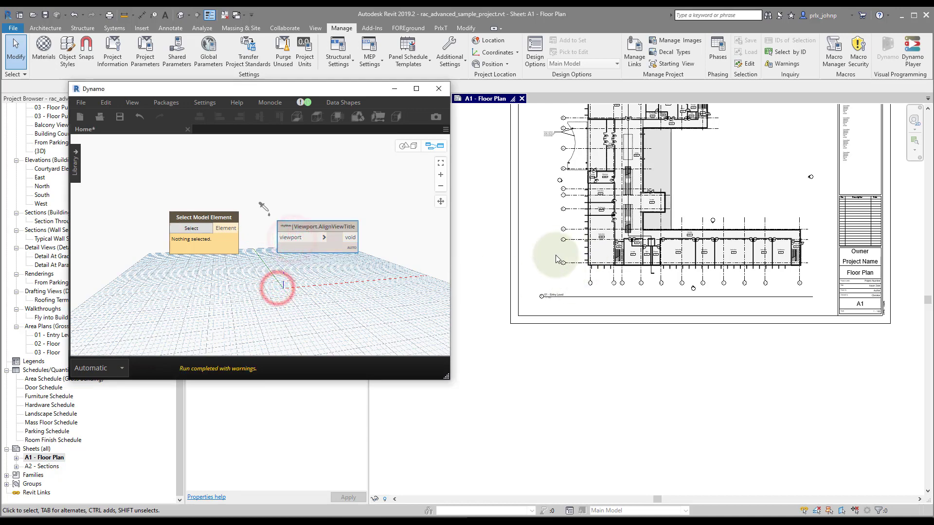
{"action": "left_click", "coordinate": [356, 197]}
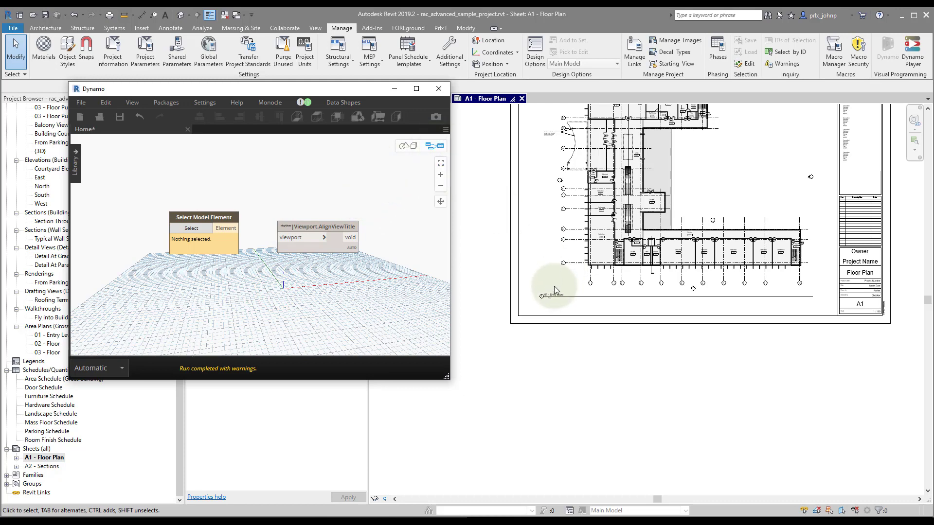
{"action": "left_click", "coordinate": [397, 94]}
Move the floor plan's view title off sheet A1, to the empty area below the sheet border
{"action": "middle_click_drag", "start_coordinate": [570, 222], "coordinate": [504, 208]}
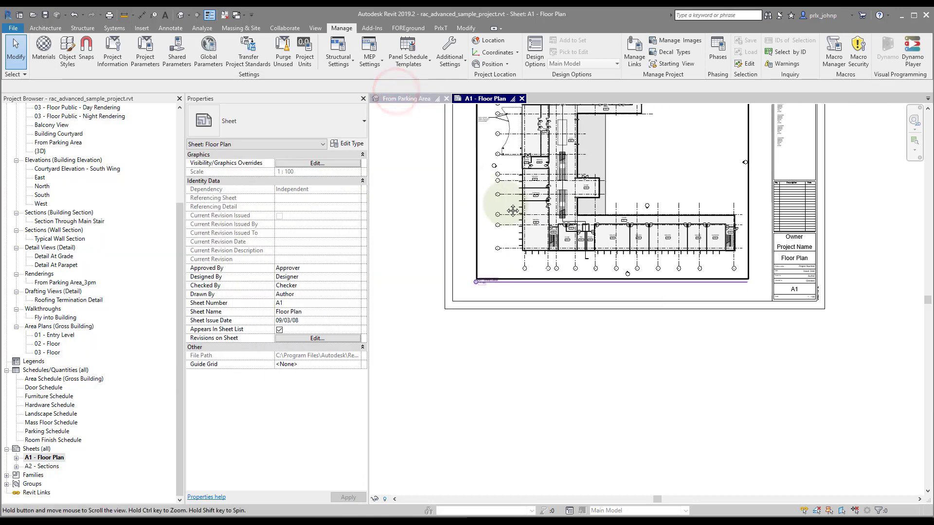
{"action": "left_click", "coordinate": [559, 239]}
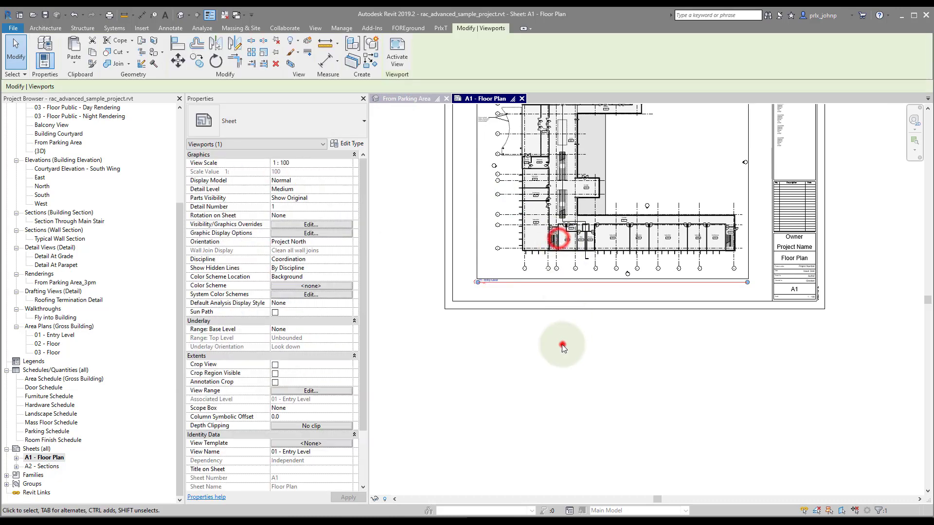
{"action": "left_click", "coordinate": [562, 345]}
{"action": "left_click", "coordinate": [527, 281]}
{"action": "left_click_drag", "start_coordinate": [552, 282], "coordinate": [486, 346]}
Activate the 01 - Entry Level view on the sheet, enable Crop View and Crop Region Visible, and select the crop region
{"action": "double_click", "coordinate": [612, 215]}
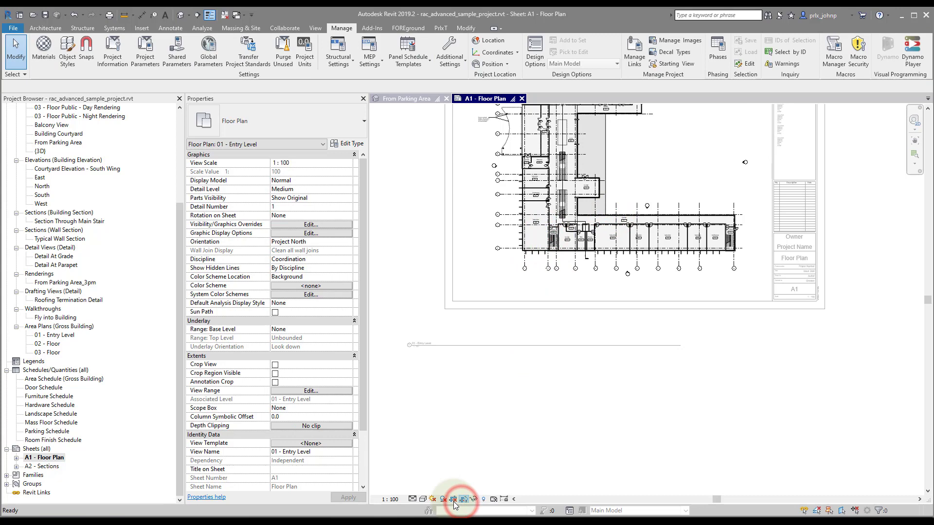
{"action": "left_click", "coordinate": [454, 501]}
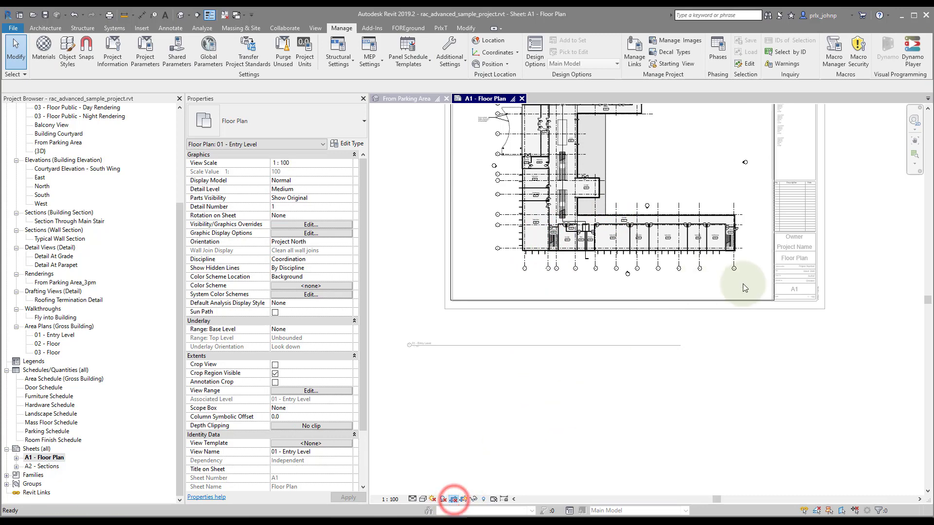
{"action": "left_click", "coordinate": [772, 266]}
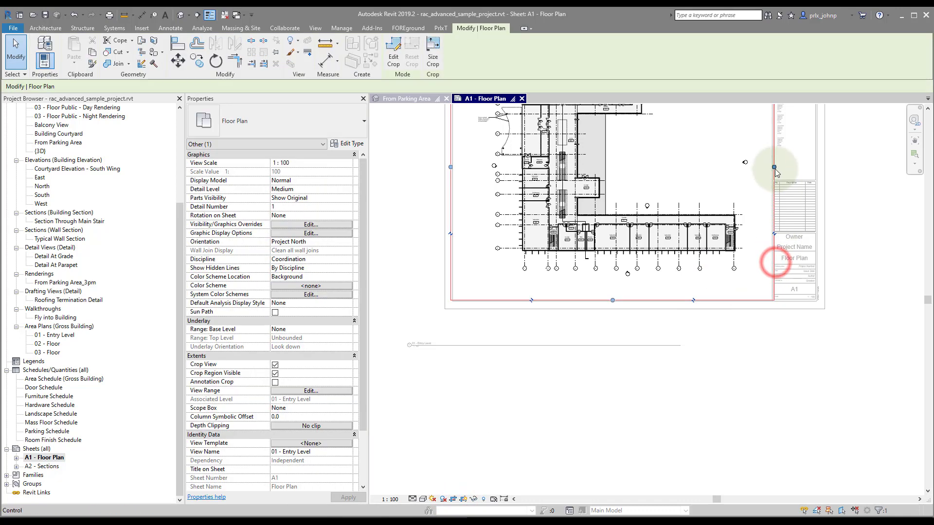
Shrink the crop region from its right, left and bottom sides around the plan's left wing and deactivate the view
{"action": "left_click", "coordinate": [774, 167]}
{"action": "left_click_drag", "start_coordinate": [584, 209], "coordinate": [564, 209]}
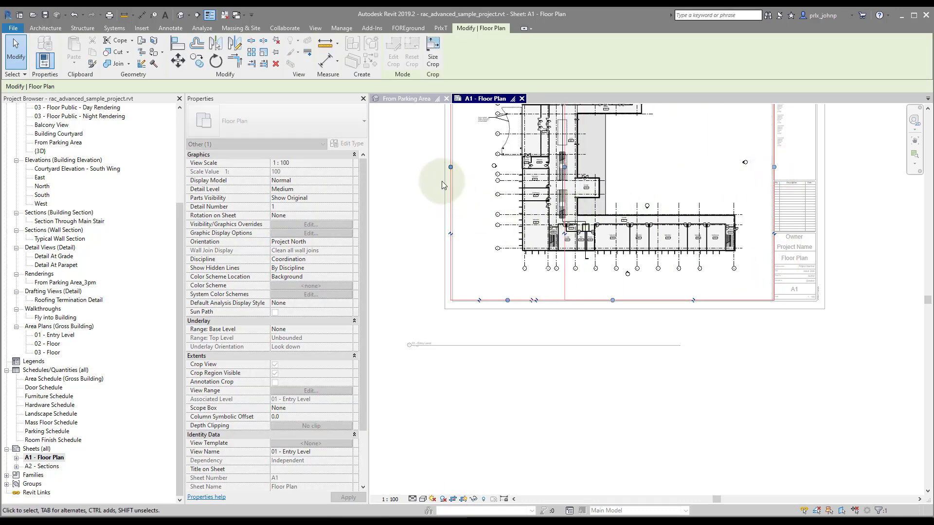
{"action": "left_click_drag", "start_coordinate": [451, 168], "coordinate": [502, 183]}
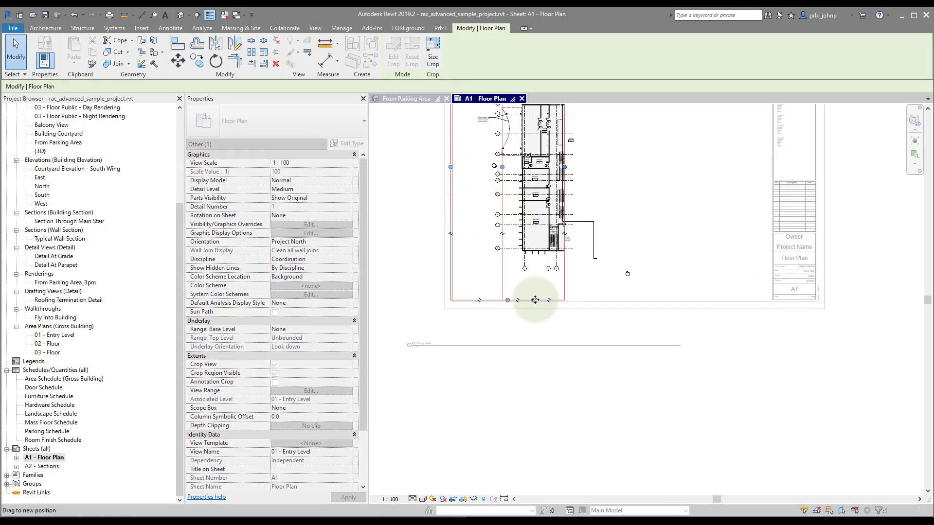
{"action": "left_click_drag", "start_coordinate": [533, 302], "coordinate": [535, 275]}
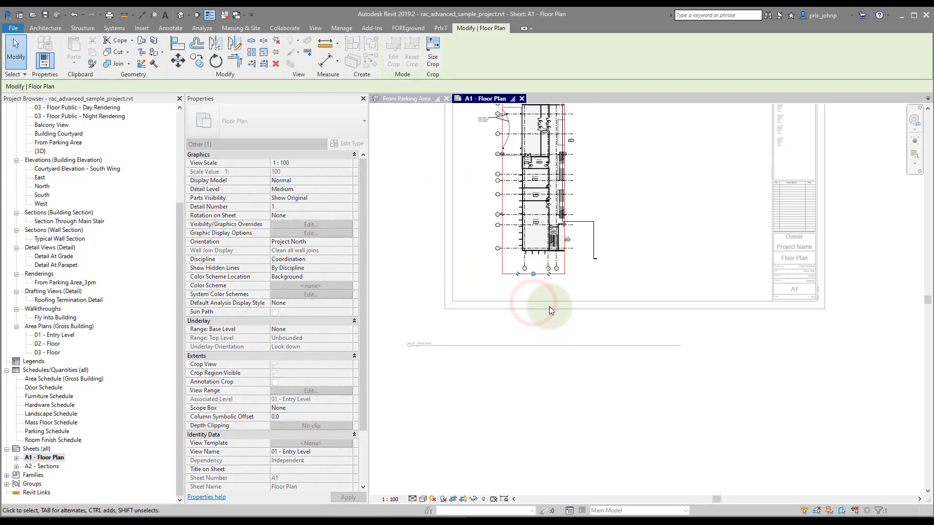
{"action": "left_click", "coordinate": [557, 386]}
{"action": "scroll", "coordinate": [557, 386], "scroll_direction": "down", "scroll_amount": 1}
{"action": "middle_click_drag", "start_coordinate": [556, 387], "coordinate": [579, 380]}
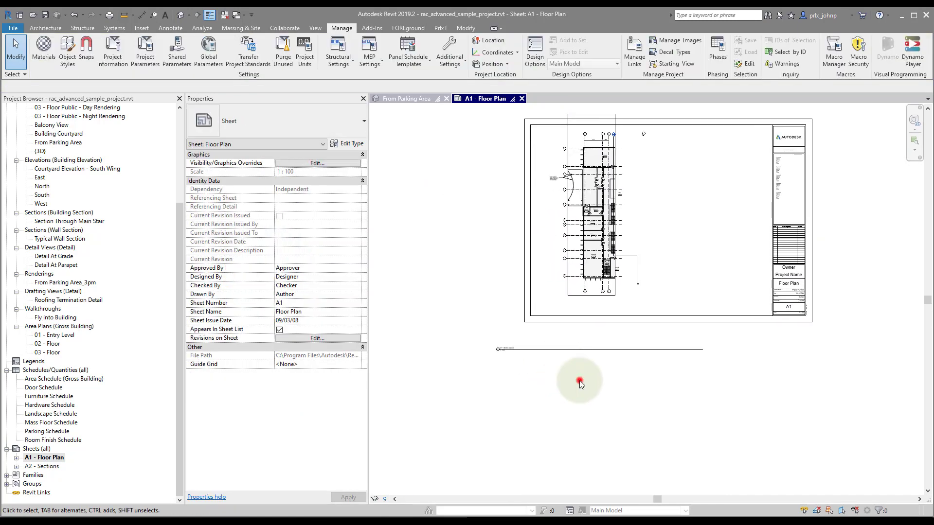
Remove Floor Plan: 01 - Entry Level from sheet A1 and place it again near the middle of the sheet
{"action": "left_click", "coordinate": [16, 459]}
{"action": "left_click", "coordinate": [49, 466]}
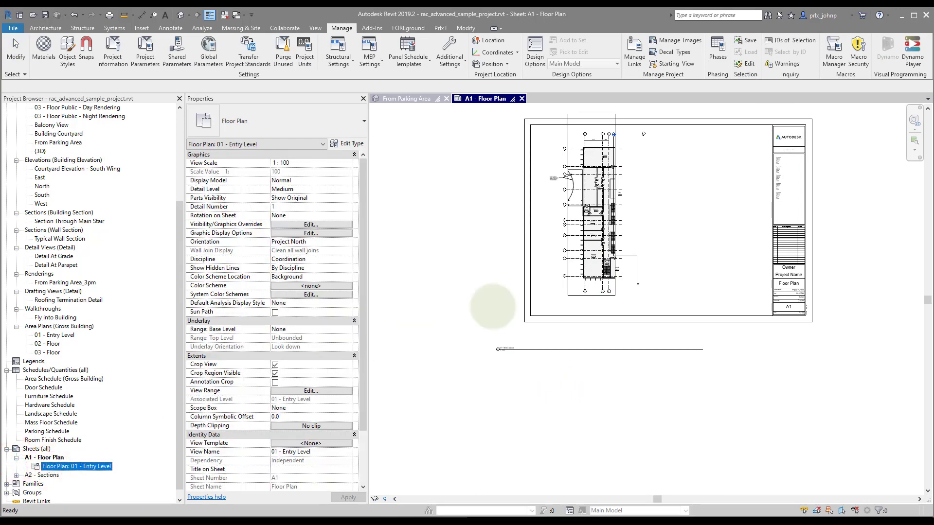
{"action": "left_click_drag", "start_coordinate": [493, 307], "coordinate": [495, 310]}
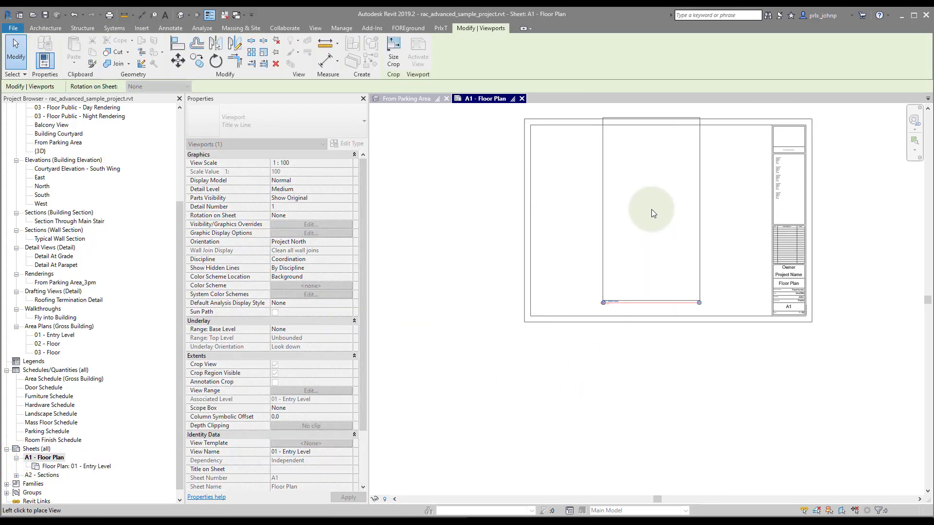
{"action": "left_click", "coordinate": [672, 372]}
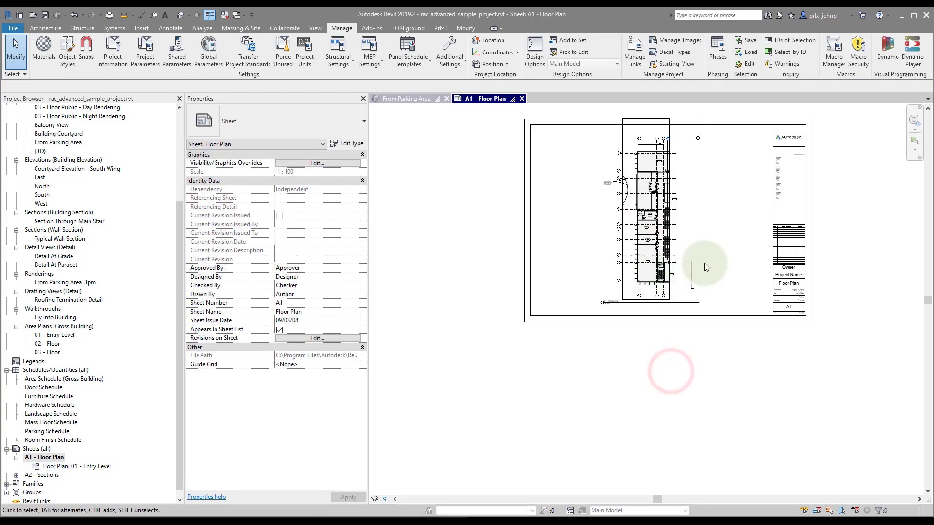
Activate the placed view, stretch the crop region's right side outward past the whole floor plan, and deactivate the view
{"action": "double_click", "coordinate": [677, 271]}
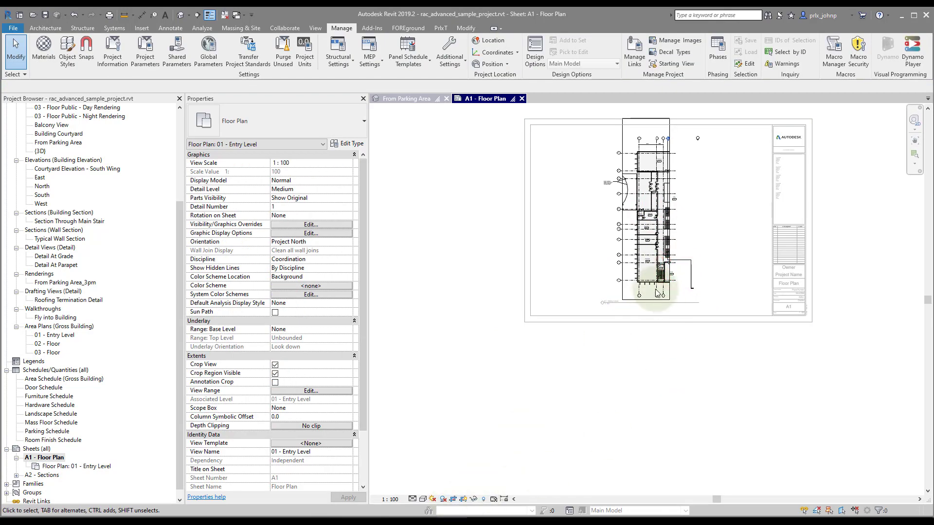
{"action": "left_click", "coordinate": [667, 127]}
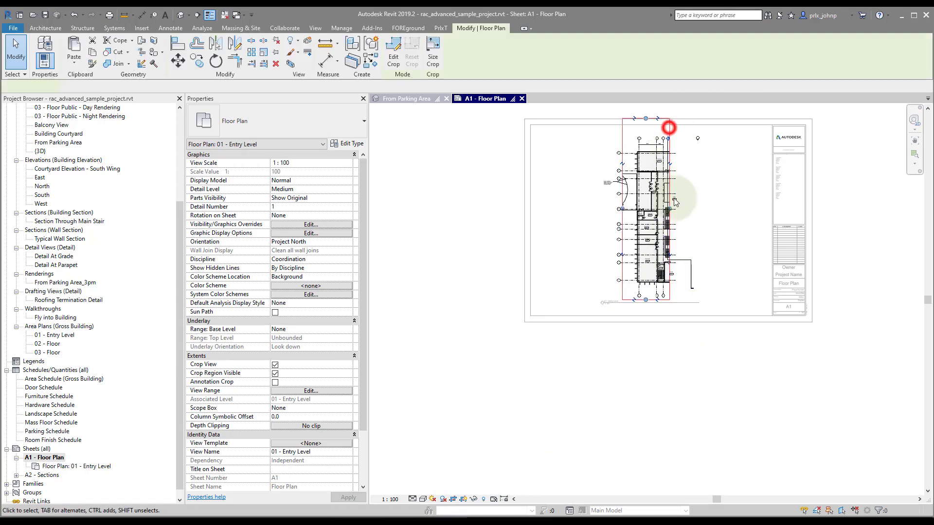
{"action": "left_click", "coordinate": [670, 208]}
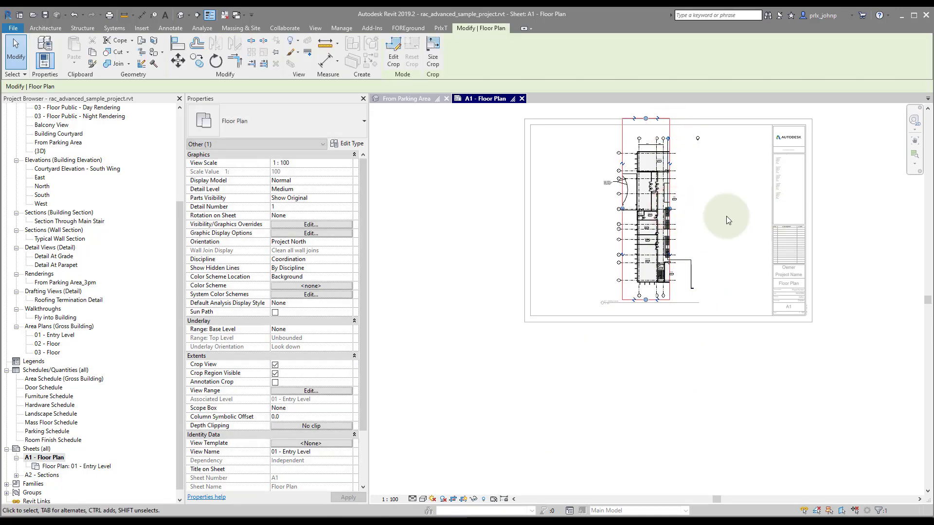
{"action": "left_click_drag", "start_coordinate": [670, 210], "coordinate": [847, 252]}
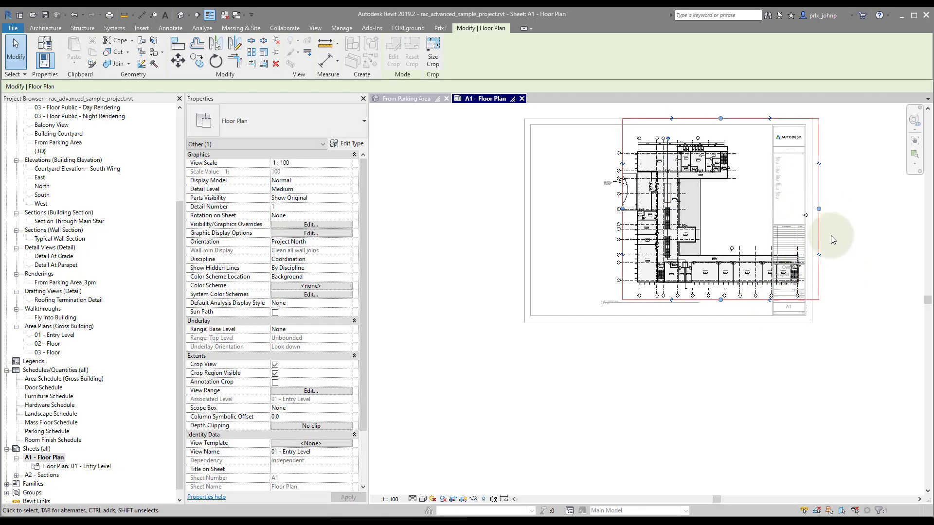
{"action": "left_click", "coordinate": [681, 419]}
Move the floor plan viewport left and slightly down so its crop boundary clears the title block on sheet A1
{"action": "left_click", "coordinate": [686, 279]}
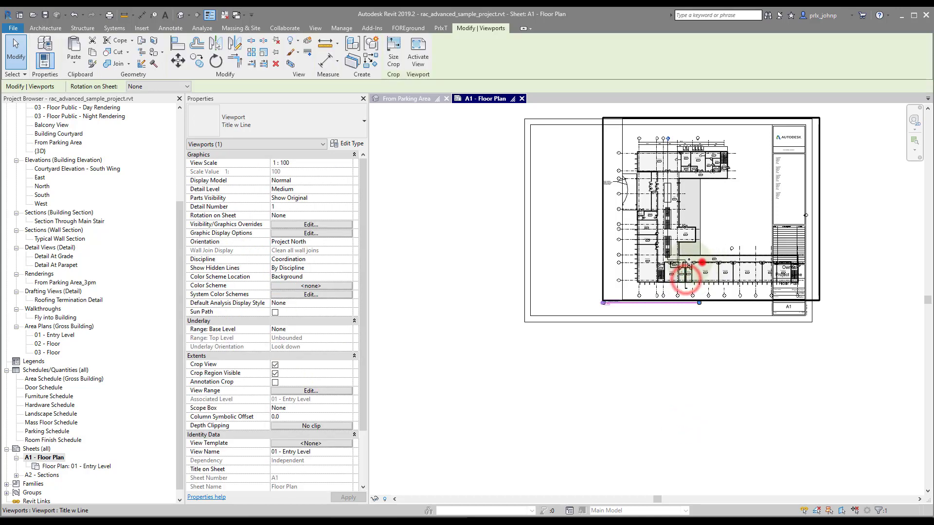
{"action": "left_click", "coordinate": [573, 399]}
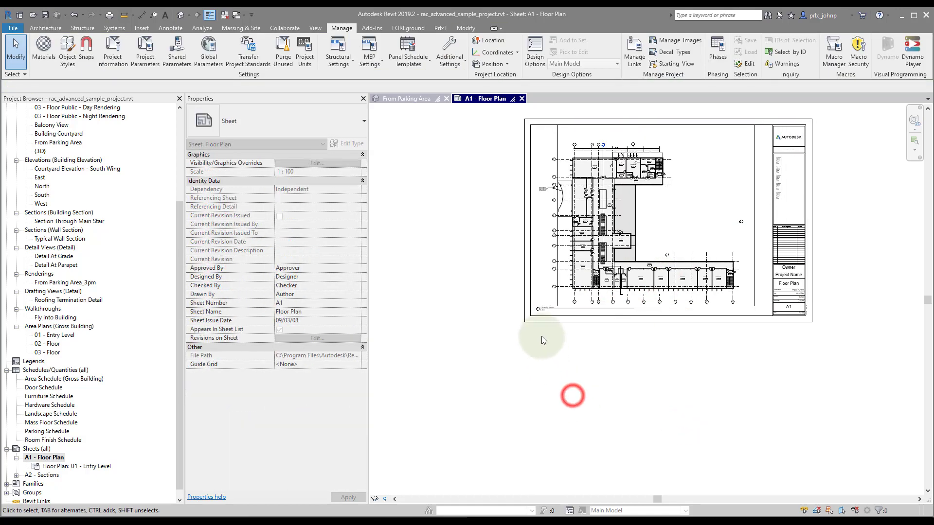
{"action": "scroll", "coordinate": [542, 337], "scroll_direction": "up", "scroll_amount": 3}
{"action": "scroll", "coordinate": [647, 400], "scroll_direction": "down", "scroll_amount": 4}
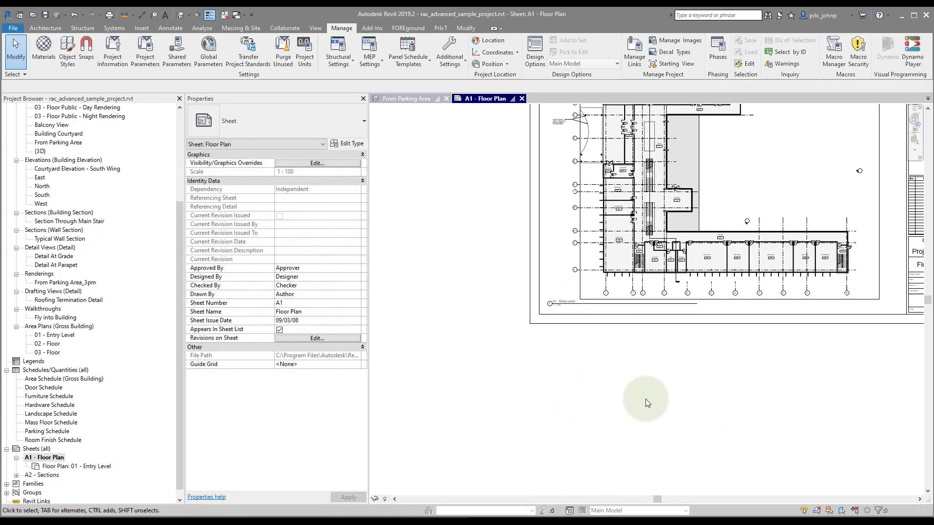
{"action": "mouse_move", "coordinate": [591, 420]}
{"action": "middle_mouse_down"}
{"action": "mouse_move", "coordinate": [611, 406]}
{"action": "mouse_move", "coordinate": [612, 390]}
{"action": "middle_mouse_up"}
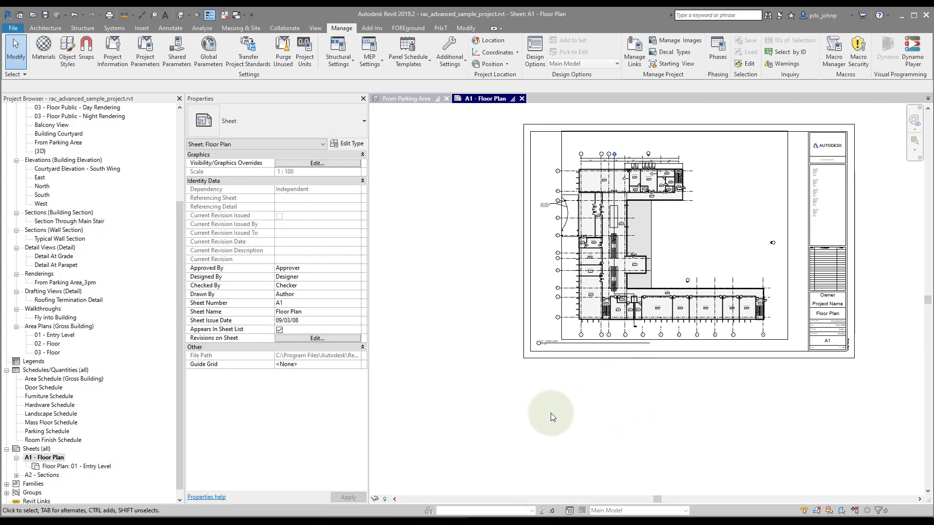